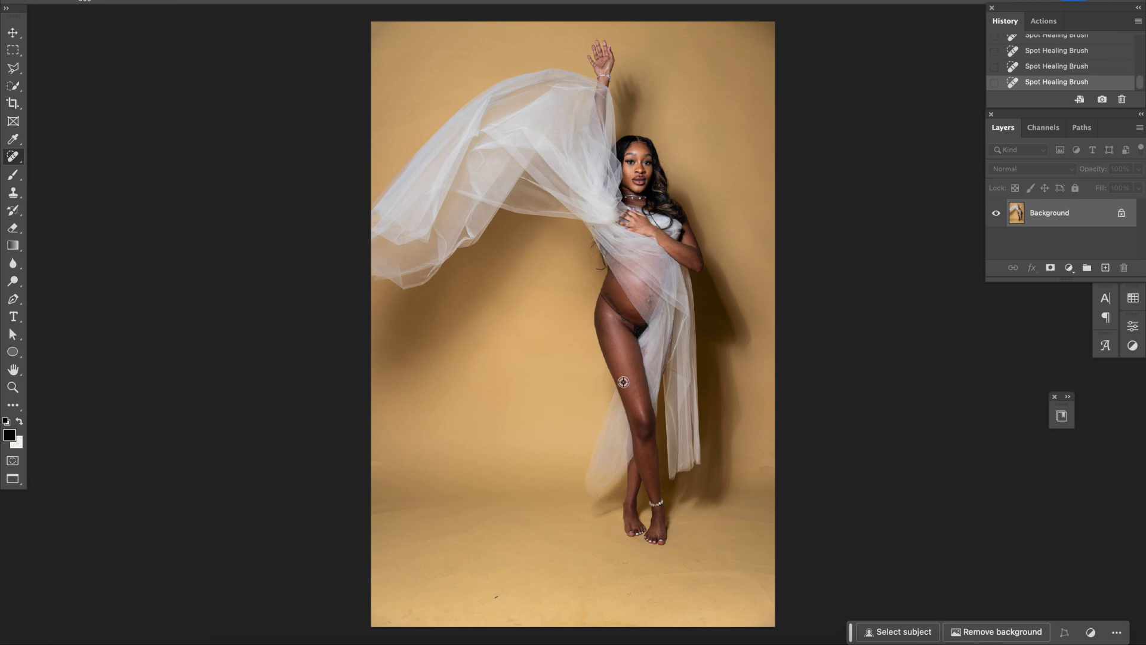
Heal the thigh vein marks, the thong string across the hip, and the dark waistband edge.
{"action": "scroll", "coordinate": [608, 334], "scroll_direction": "up", "scroll_amount": 3}
{"action": "scroll", "coordinate": [632, 239], "scroll_direction": "up", "scroll_amount": 2}
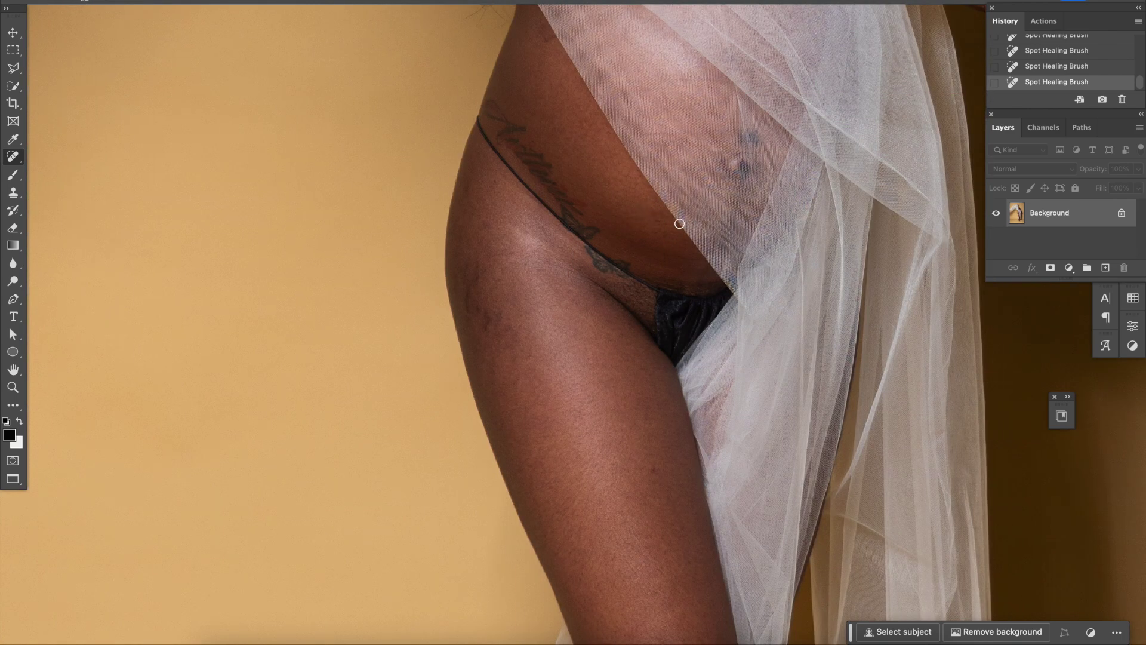
{"action": "left_click", "coordinate": [465, 284]}
{"action": "mouse_move", "coordinate": [476, 117]}
{"action": "left_mouse_down"}
{"action": "mouse_move", "coordinate": [548, 212]}
{"action": "mouse_move", "coordinate": [654, 288]}
{"action": "mouse_move", "coordinate": [691, 286]}
{"action": "mouse_move", "coordinate": [660, 290]}
{"action": "mouse_move", "coordinate": [691, 296]}
{"action": "mouse_move", "coordinate": [691, 315]}
{"action": "mouse_move", "coordinate": [687, 293]}
{"action": "mouse_move", "coordinate": [649, 289]}
{"action": "mouse_move", "coordinate": [700, 327]}
{"action": "mouse_move", "coordinate": [686, 305]}
{"action": "mouse_move", "coordinate": [670, 330]}
{"action": "mouse_move", "coordinate": [679, 353]}
{"action": "mouse_move", "coordinate": [710, 281]}
{"action": "left_mouse_up"}
{"action": "left_click", "coordinate": [706, 271]}
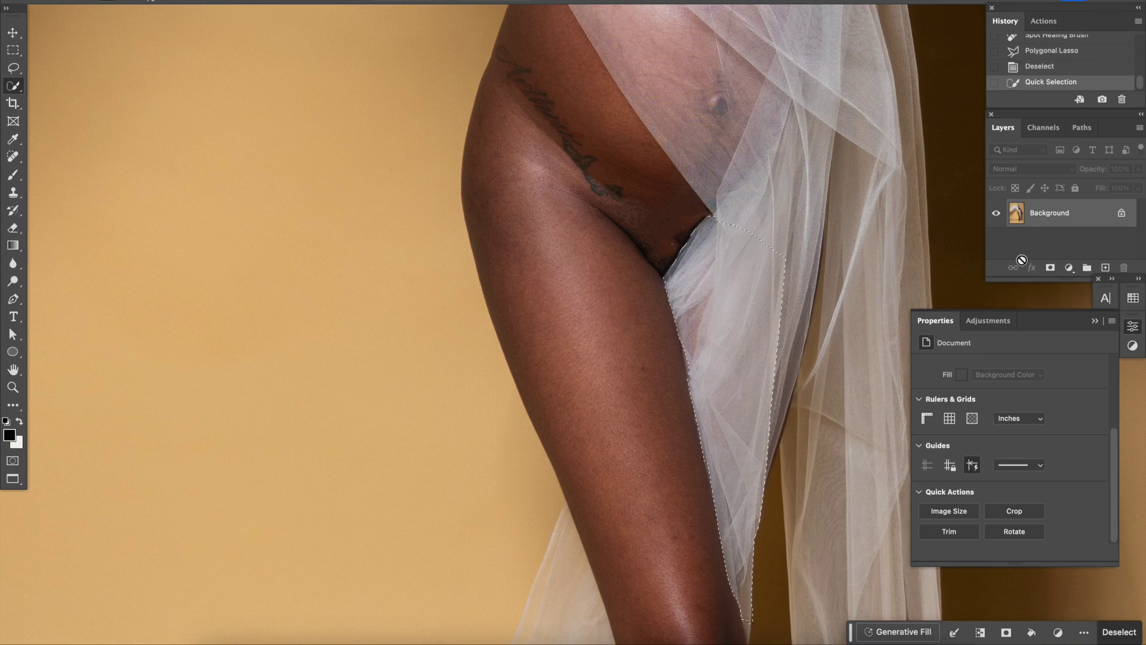
Extend the tulle selection near the groin and copy it onto its own layer.
{"action": "left_click_drag", "start_coordinate": [695, 346], "coordinate": [698, 375]}
{"action": "left_click_drag", "start_coordinate": [770, 382], "coordinate": [773, 412]}
{"action": "key", "text": "ctrl+j"}
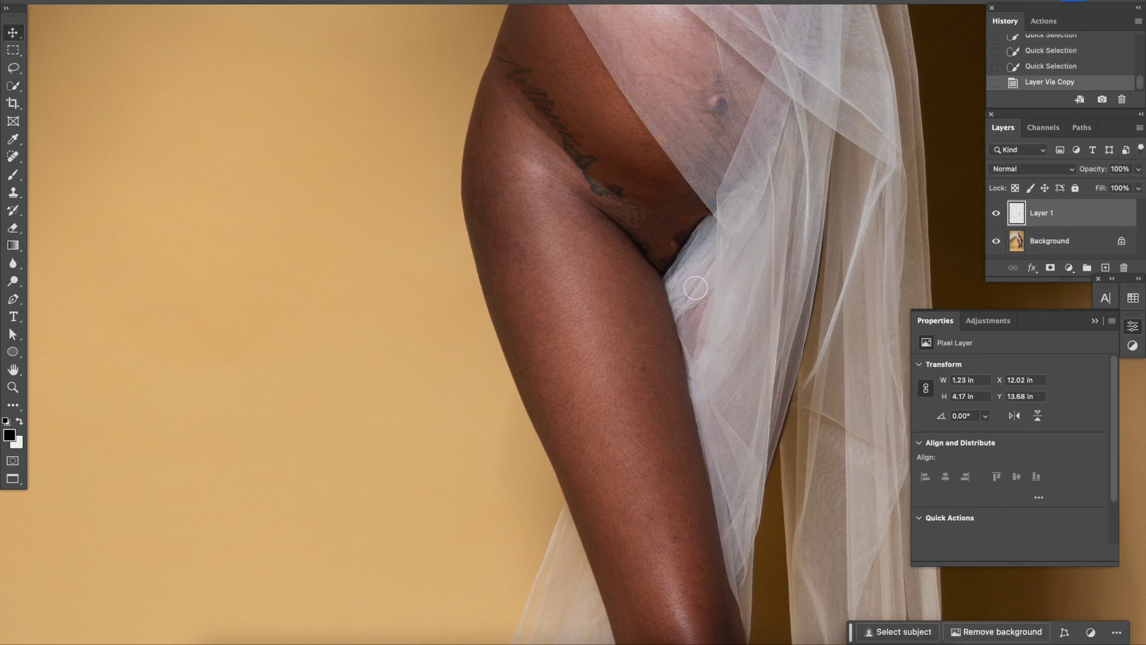
{"action": "left_click", "coordinate": [678, 251]}
{"action": "key", "text": "ctrl+d"}
Move the tulle patch up and left over the groin and give it a layer mask.
{"action": "left_click", "coordinate": [13, 33]}
{"action": "left_click_drag", "start_coordinate": [718, 327], "coordinate": [680, 229]}
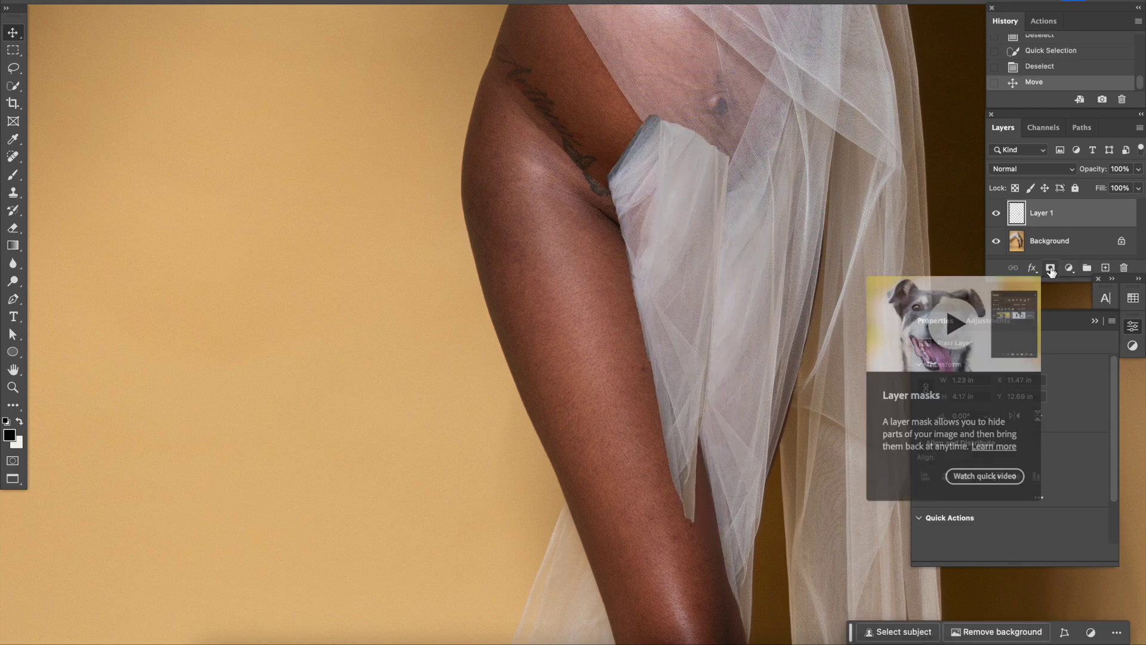
{"action": "left_click", "coordinate": [1050, 268]}
{"action": "left_click_drag", "start_coordinate": [626, 307], "coordinate": [648, 343]}
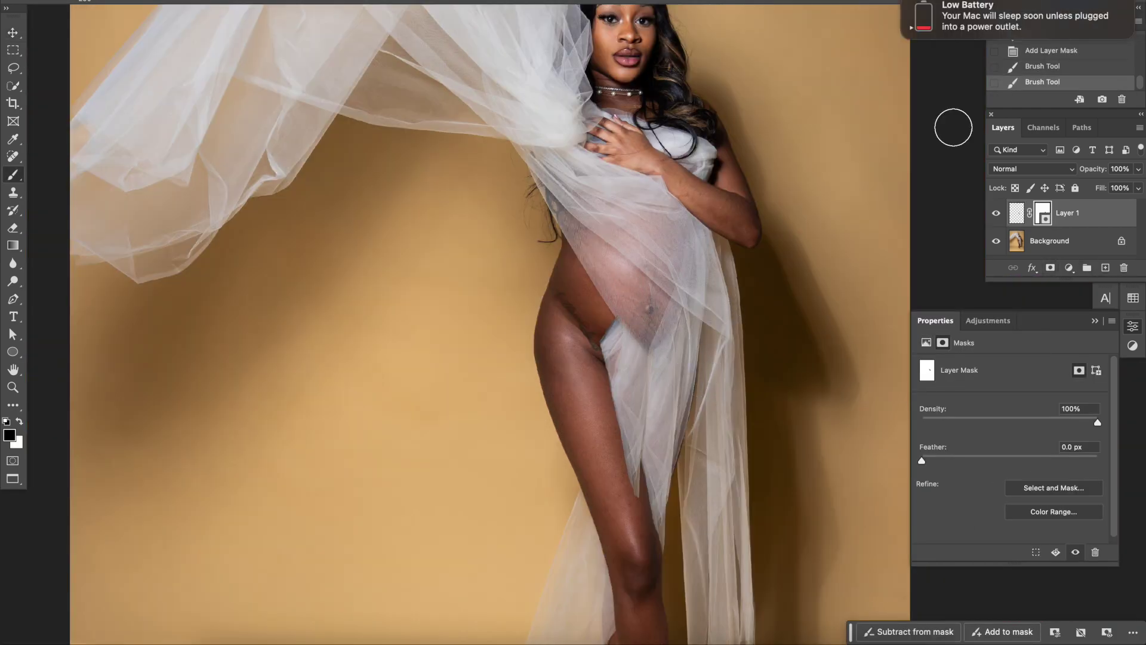
Set the mask brush to 90 px with 51% hardness.
{"action": "right_click", "coordinate": [615, 346]}
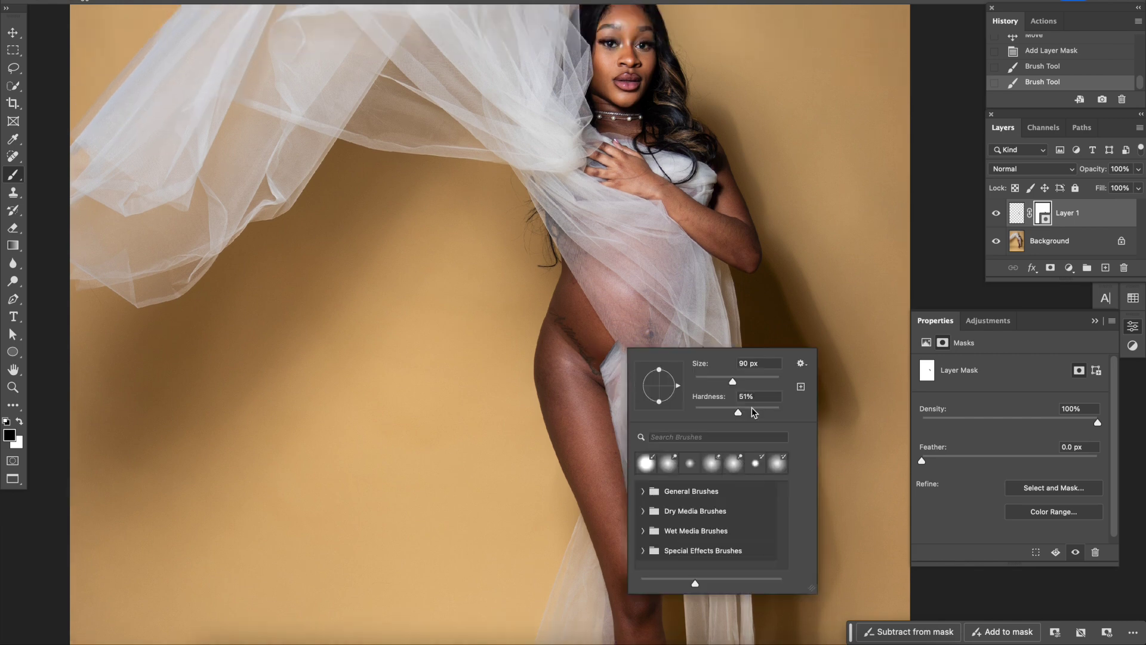
{"action": "key", "text": "Escape"}
{"action": "left_click", "coordinate": [614, 353]}
{"action": "right_click", "coordinate": [623, 359]}
{"action": "left_click", "coordinate": [615, 343]}
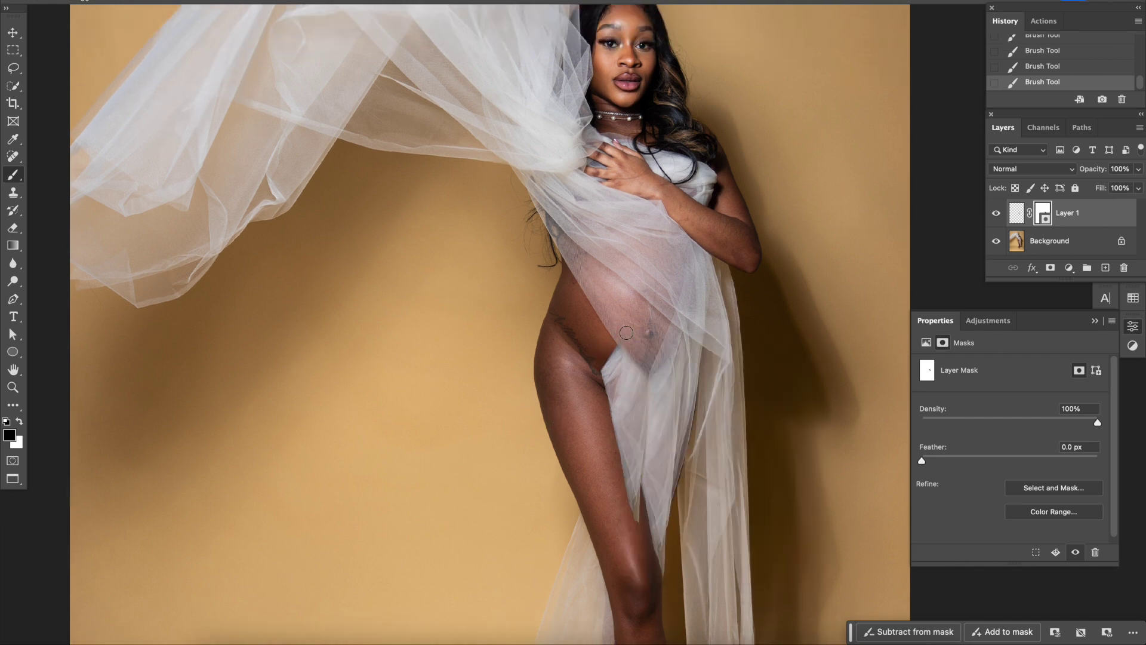
Mask the tulle edge along the thigh and hip, fit the photo, and merge visible.
{"action": "mouse_move", "coordinate": [642, 506]}
{"action": "left_mouse_down"}
{"action": "mouse_move", "coordinate": [605, 394]}
{"action": "mouse_move", "coordinate": [622, 448]}
{"action": "left_mouse_up"}
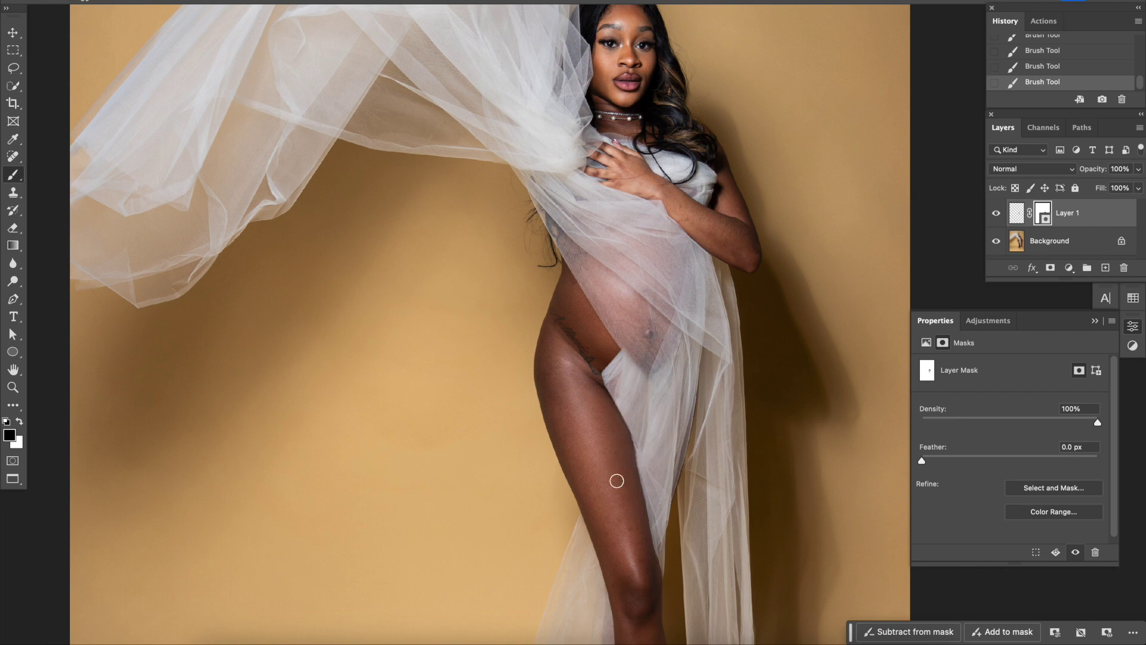
{"action": "mouse_move", "coordinate": [603, 352]}
{"action": "left_mouse_down"}
{"action": "mouse_move", "coordinate": [597, 418]}
{"action": "mouse_move", "coordinate": [603, 357]}
{"action": "left_mouse_up"}
{"action": "scroll", "coordinate": [636, 344], "scroll_direction": "down", "scroll_amount": 1}
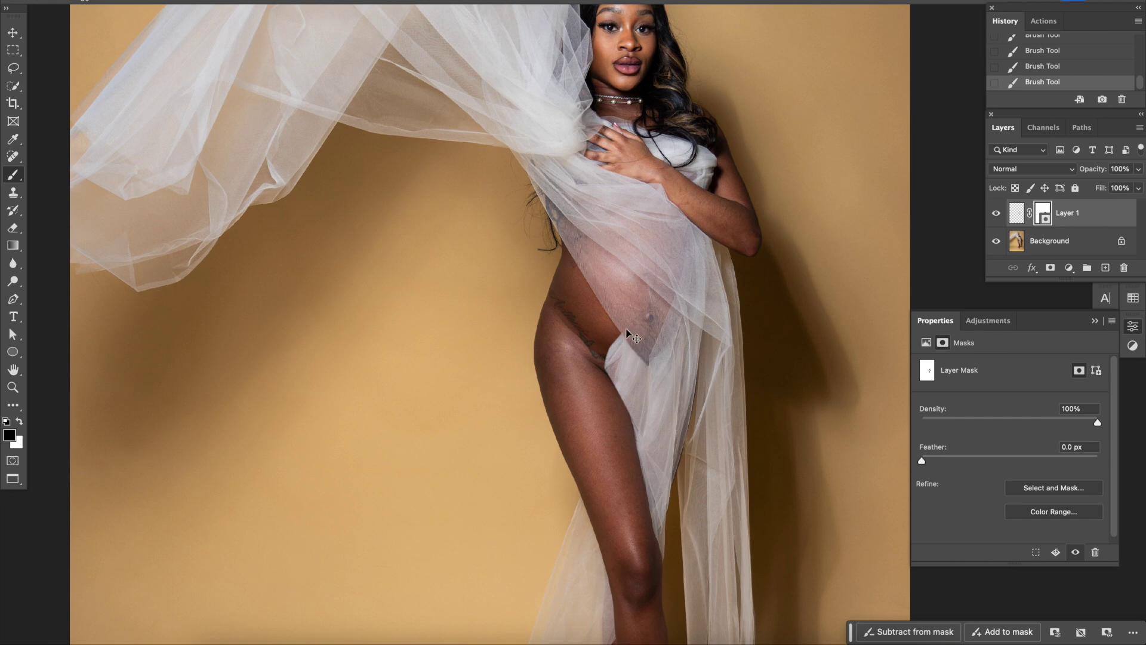
{"action": "scroll", "coordinate": [754, 326], "scroll_direction": "right", "scroll_amount": 1}
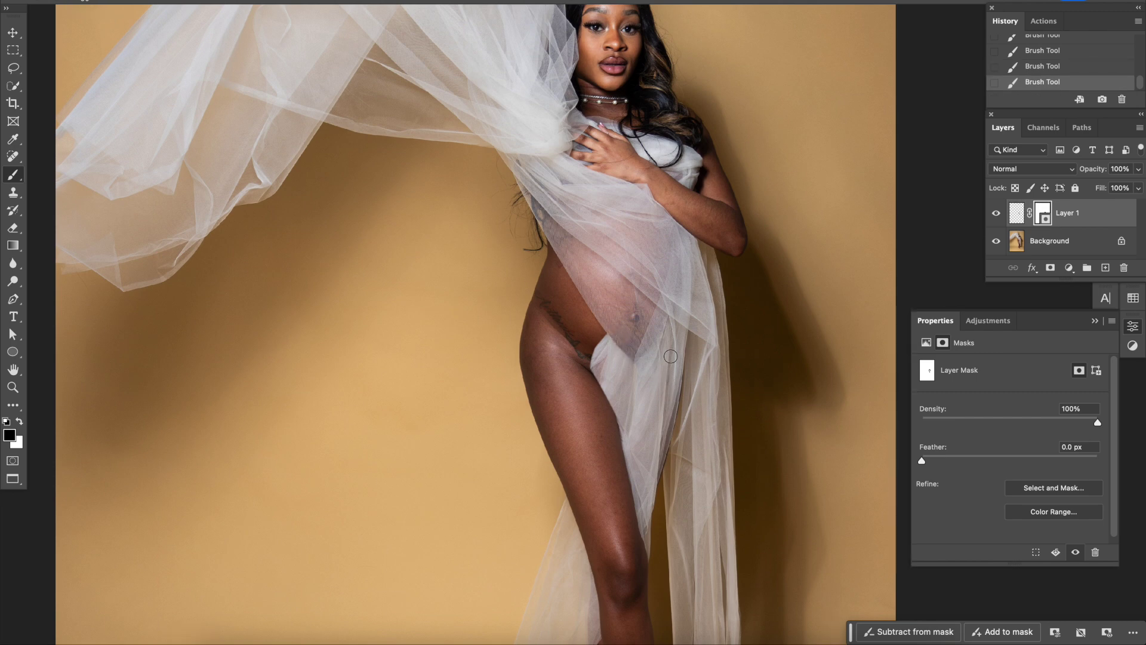
{"action": "key", "text": "ctrl+0"}
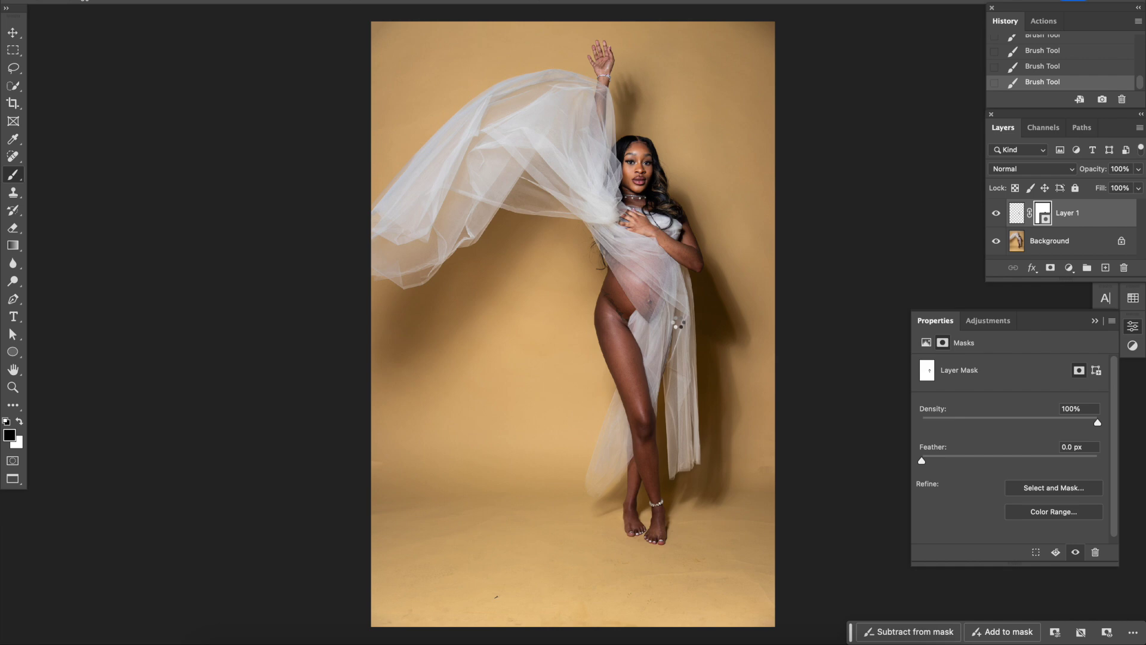
{"action": "key", "text": "ctrl+shift+e"}
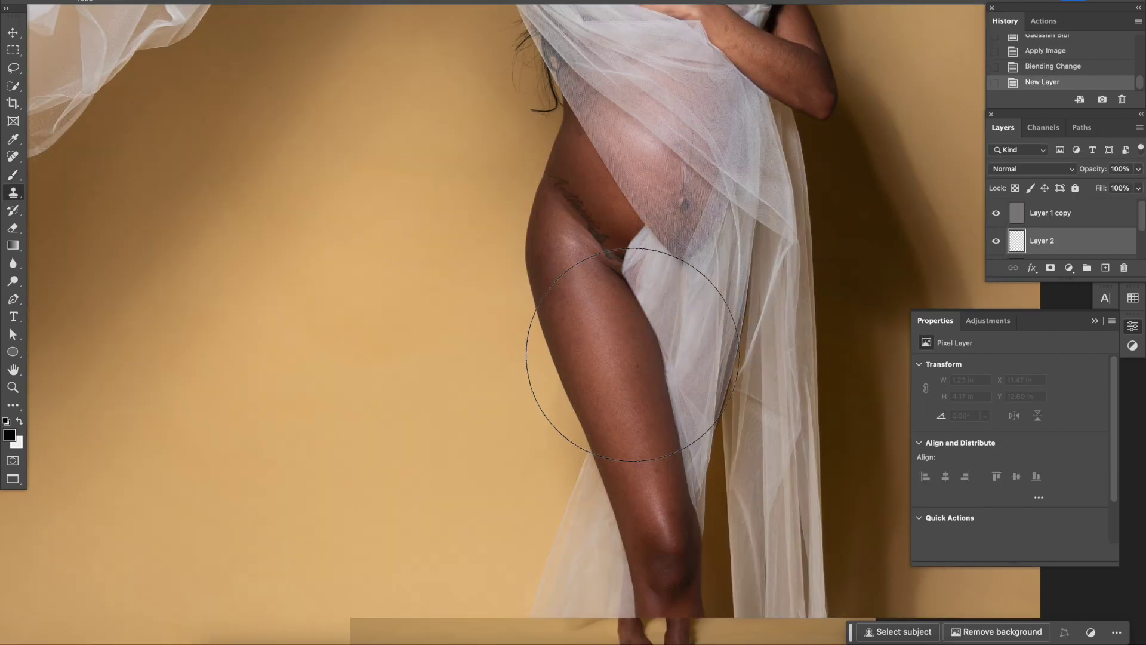
Clone away hip blemishes around the tattoo with a smaller Clone Stamp brush.
{"action": "key", "text": "bracketleft"}
{"action": "key", "text": "bracketleft"}
{"action": "key", "text": "bracketleft"}
{"action": "left_click", "coordinate": [608, 172]}
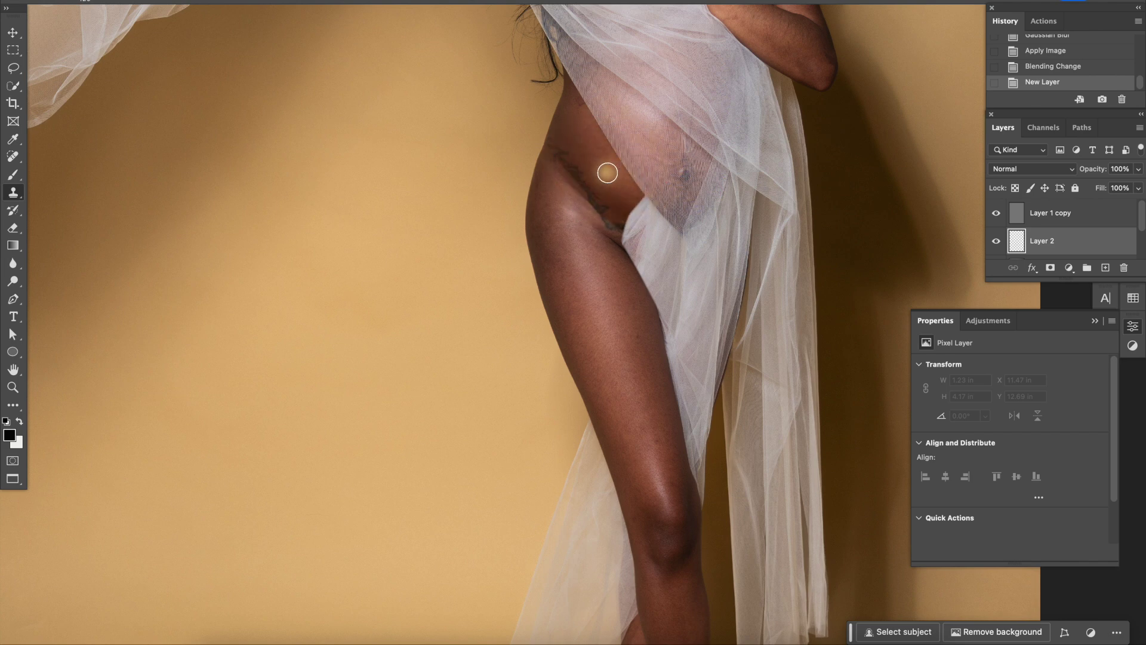
{"action": "left_click", "coordinate": [621, 185]}
{"action": "left_click", "coordinate": [591, 140]}
{"action": "left_click", "coordinate": [595, 153]}
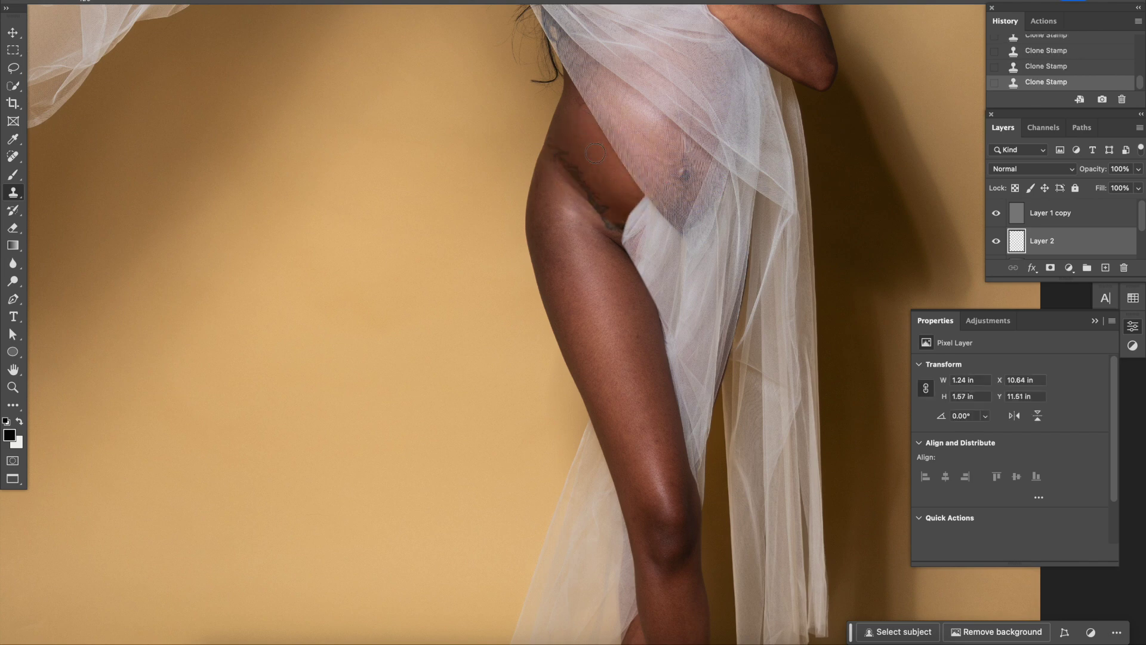
{"action": "left_click", "coordinate": [578, 114]}
{"action": "left_click", "coordinate": [612, 189]}
{"action": "left_click", "coordinate": [578, 147]}
Clone over blemishes on the upper thigh and sample a new source lower down.
{"action": "scroll", "coordinate": [578, 146], "scroll_direction": "up", "scroll_amount": 3}
{"action": "scroll", "coordinate": [581, 284], "scroll_direction": "down", "scroll_amount": 3}
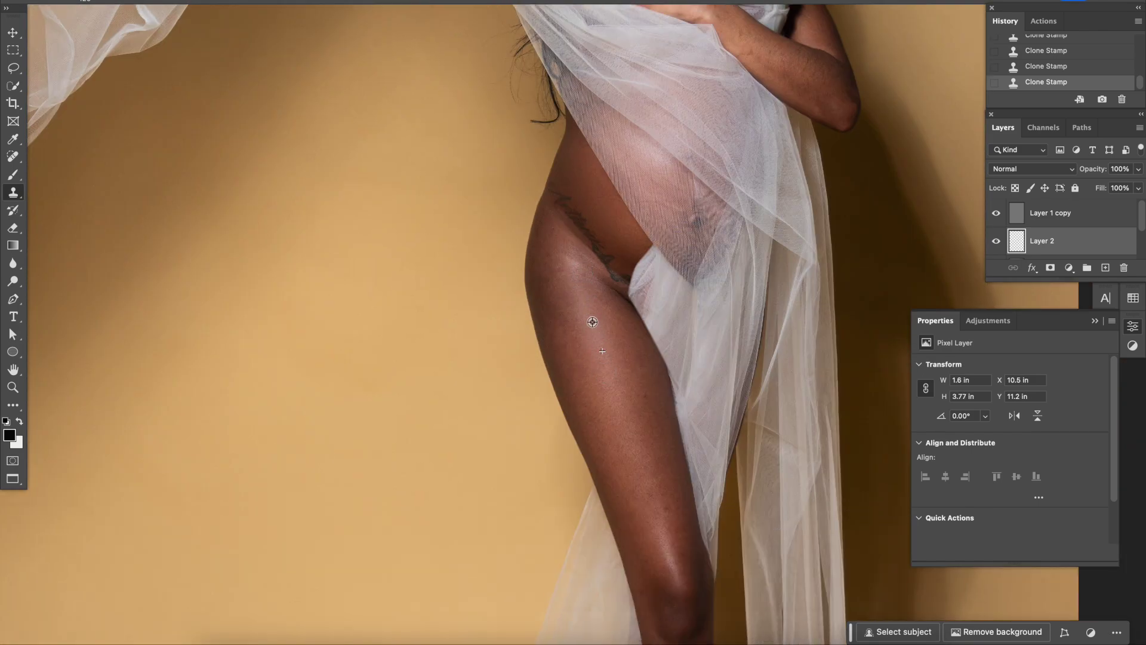
{"action": "left_click", "coordinate": [621, 410]}
{"action": "left_click_drag", "start_coordinate": [668, 546], "coordinate": [672, 545]}
{"action": "left_click", "coordinate": [670, 541], "text": "alt"}
Clone over the remaining marks on the left hip and down the thigh.
{"action": "scroll", "coordinate": [612, 329], "scroll_direction": "down", "scroll_amount": 2}
{"action": "scroll", "coordinate": [597, 316], "scroll_direction": "down", "scroll_amount": 1}
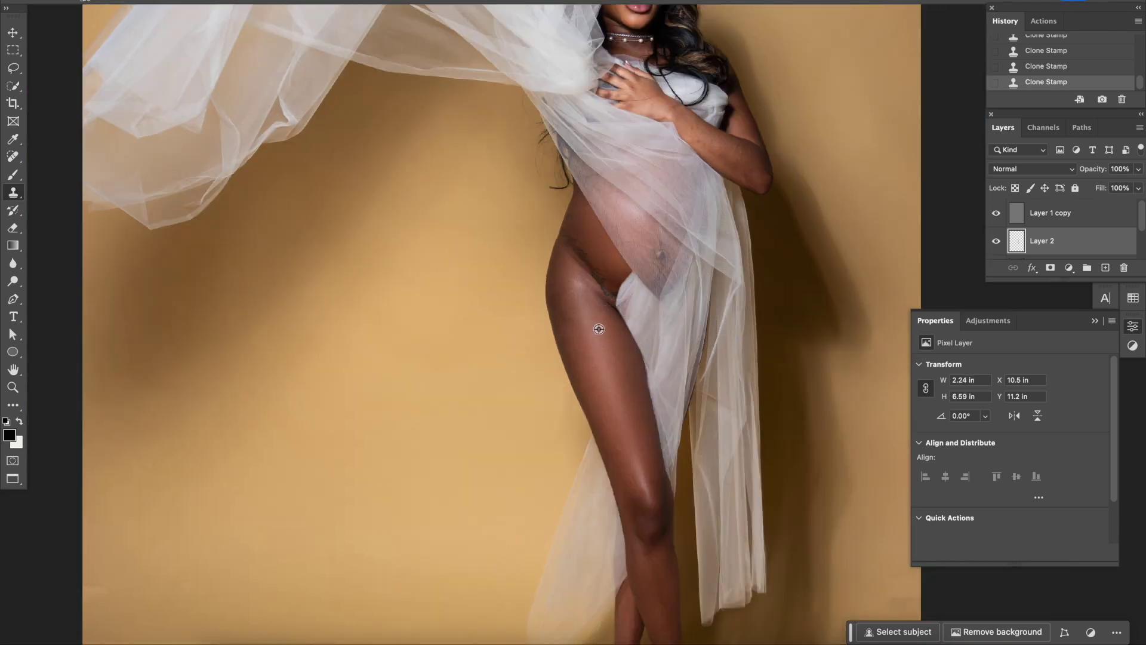
{"action": "left_click_drag", "start_coordinate": [582, 292], "coordinate": [578, 284]}
{"action": "left_click", "coordinate": [578, 277]}
{"action": "left_click", "coordinate": [563, 256]}
{"action": "left_click", "coordinate": [562, 309]}
{"action": "left_click", "coordinate": [557, 291]}
{"action": "mouse_move", "coordinate": [635, 491]}
{"action": "left_mouse_down"}
{"action": "mouse_move", "coordinate": [615, 444]}
{"action": "mouse_move", "coordinate": [651, 462]}
{"action": "left_mouse_up"}
Clone clean skin around the knee and down the lower leg.
{"action": "scroll", "coordinate": [634, 365], "scroll_direction": "down", "scroll_amount": 2}
{"action": "scroll", "coordinate": [656, 412], "scroll_direction": "down", "scroll_amount": 2}
{"action": "mouse_move", "coordinate": [655, 425]}
{"action": "left_mouse_down"}
{"action": "mouse_move", "coordinate": [653, 442]}
{"action": "mouse_move", "coordinate": [638, 412]}
{"action": "mouse_move", "coordinate": [642, 435]}
{"action": "left_mouse_up"}
{"action": "scroll", "coordinate": [646, 448], "scroll_direction": "down", "scroll_amount": 2}
{"action": "scroll", "coordinate": [647, 448], "scroll_direction": "down", "scroll_amount": 2}
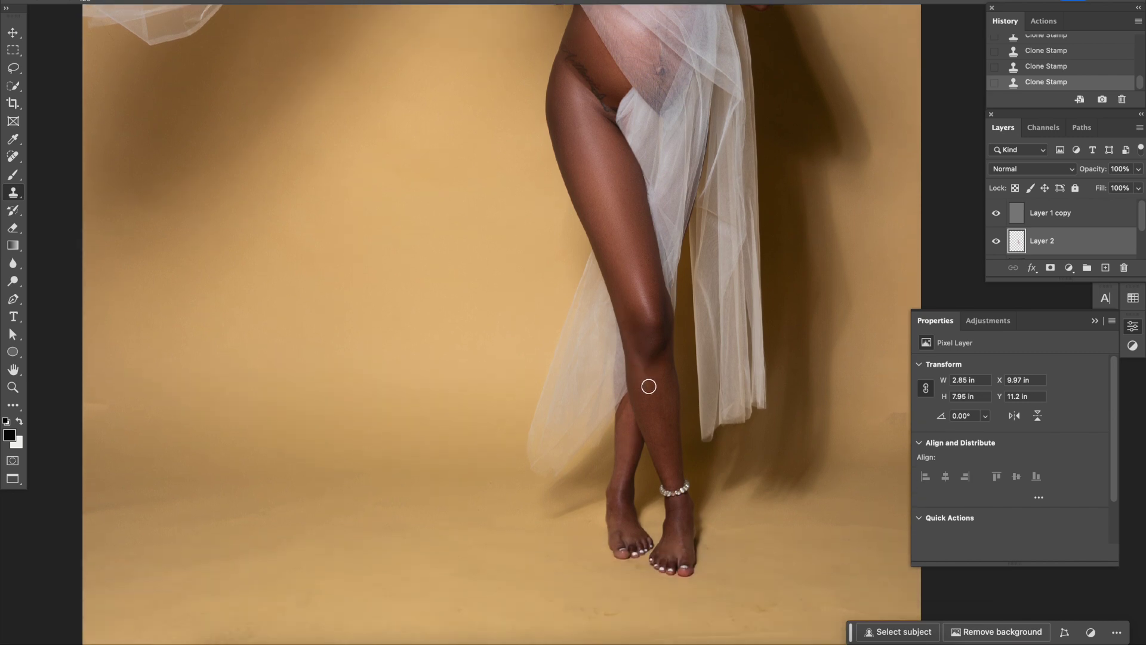
{"action": "left_click_drag", "start_coordinate": [654, 424], "coordinate": [664, 460]}
{"action": "left_click", "coordinate": [645, 391], "text": "alt"}
Clone away spots on the ankle, shin and left foot down to the toes.
{"action": "left_click_drag", "start_coordinate": [673, 478], "coordinate": [660, 404]}
{"action": "left_click_drag", "start_coordinate": [622, 476], "coordinate": [625, 411]}
{"action": "left_click_drag", "start_coordinate": [614, 501], "coordinate": [616, 542]}
{"action": "left_click_drag", "start_coordinate": [614, 509], "coordinate": [626, 525]}
{"action": "mouse_move", "coordinate": [679, 519]}
{"action": "left_mouse_down"}
{"action": "mouse_move", "coordinate": [680, 553]}
{"action": "mouse_move", "coordinate": [665, 560]}
{"action": "left_mouse_up"}
{"action": "left_click_drag", "start_coordinate": [687, 531], "coordinate": [684, 540]}
{"action": "scroll", "coordinate": [634, 412], "scroll_direction": "up", "scroll_amount": 5}
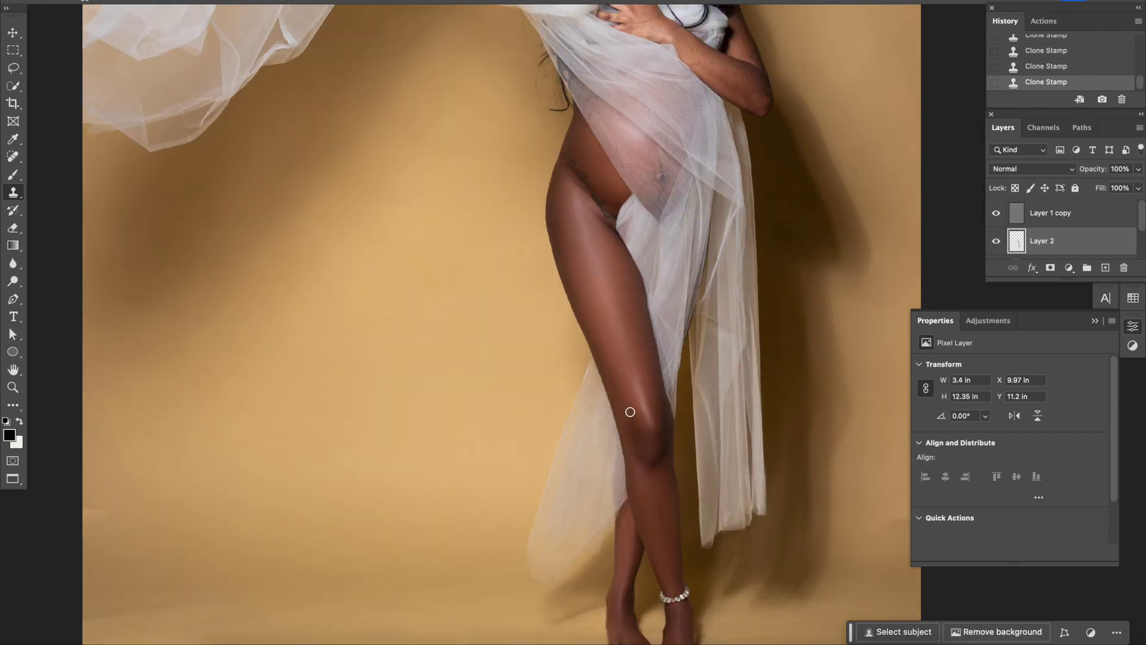
Paint Clone Stamp strokes over the torso skin and along the arm edge at the elbow.
{"action": "scroll", "coordinate": [629, 411], "scroll_direction": "up", "scroll_amount": 5}
{"action": "scroll", "coordinate": [743, 345], "scroll_direction": "up", "scroll_amount": 3}
{"action": "mouse_move", "coordinate": [742, 336]}
{"action": "left_mouse_down"}
{"action": "mouse_move", "coordinate": [699, 269]}
{"action": "mouse_move", "coordinate": [667, 247]}
{"action": "left_mouse_up"}
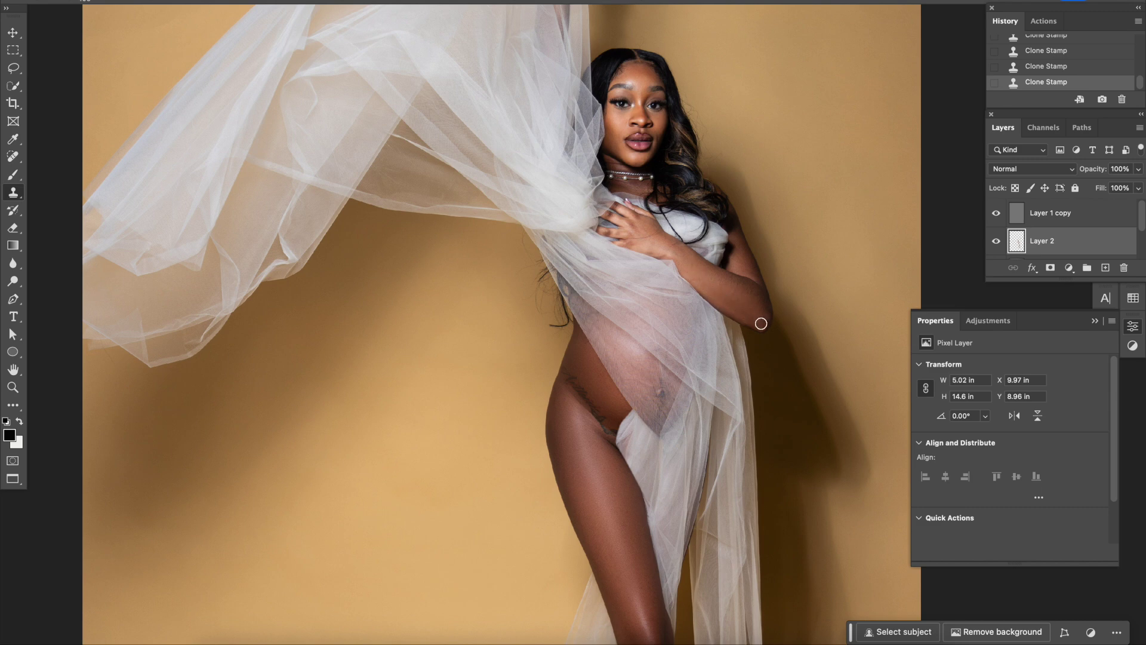
{"action": "left_click_drag", "start_coordinate": [760, 323], "coordinate": [756, 301]}
{"action": "scroll", "coordinate": [716, 260], "scroll_direction": "up", "scroll_amount": 2}
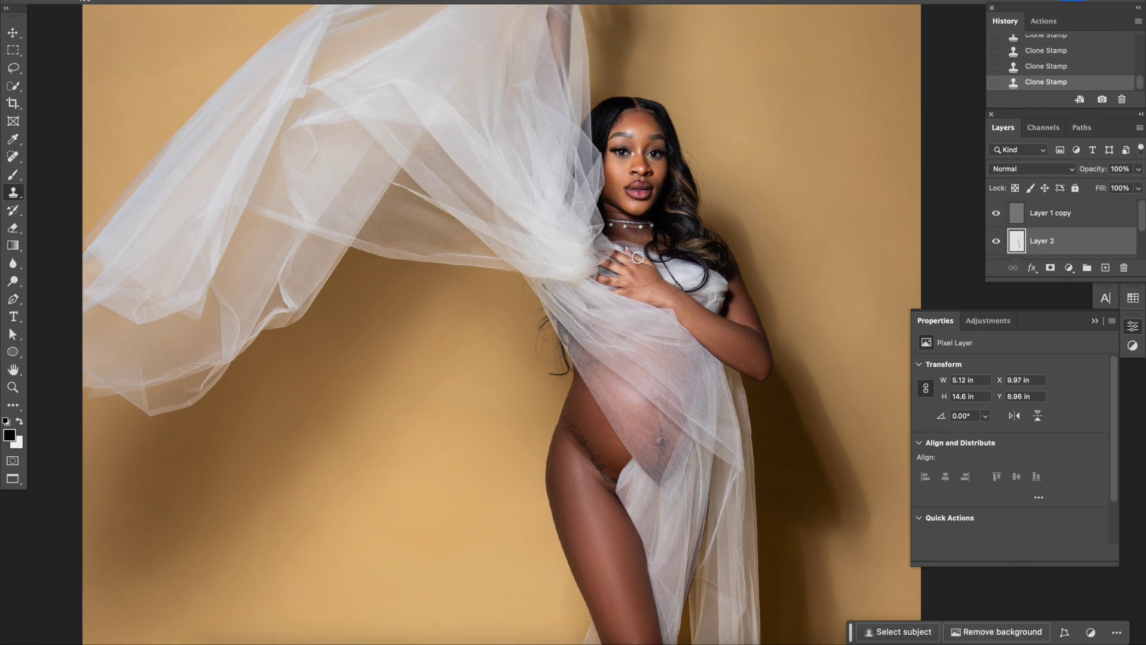
Sample clean skin and clone over one chin blemish and two cheek blemishes.
{"action": "scroll", "coordinate": [646, 252], "scroll_direction": "up", "scroll_amount": 1}
{"action": "left_click", "coordinate": [632, 191], "text": "alt"}
{"action": "left_click", "coordinate": [625, 185]}
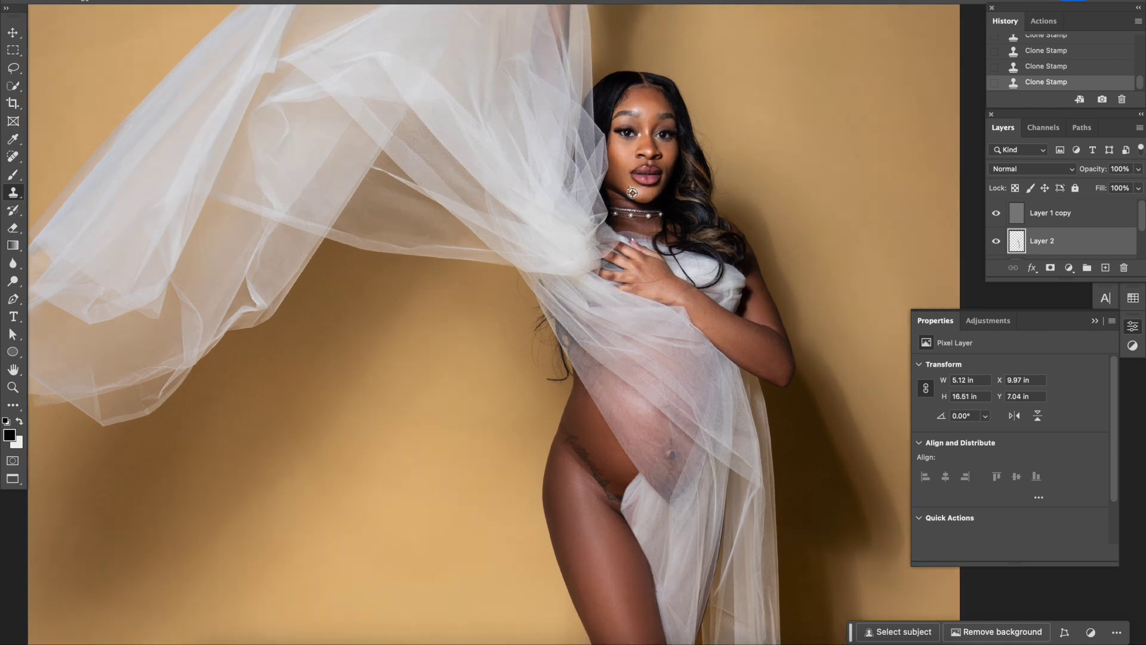
{"action": "left_click", "coordinate": [622, 162], "text": "alt"}
{"action": "left_click", "coordinate": [620, 167]}
{"action": "left_click", "coordinate": [622, 163], "text": "alt"}
{"action": "left_click", "coordinate": [623, 150]}
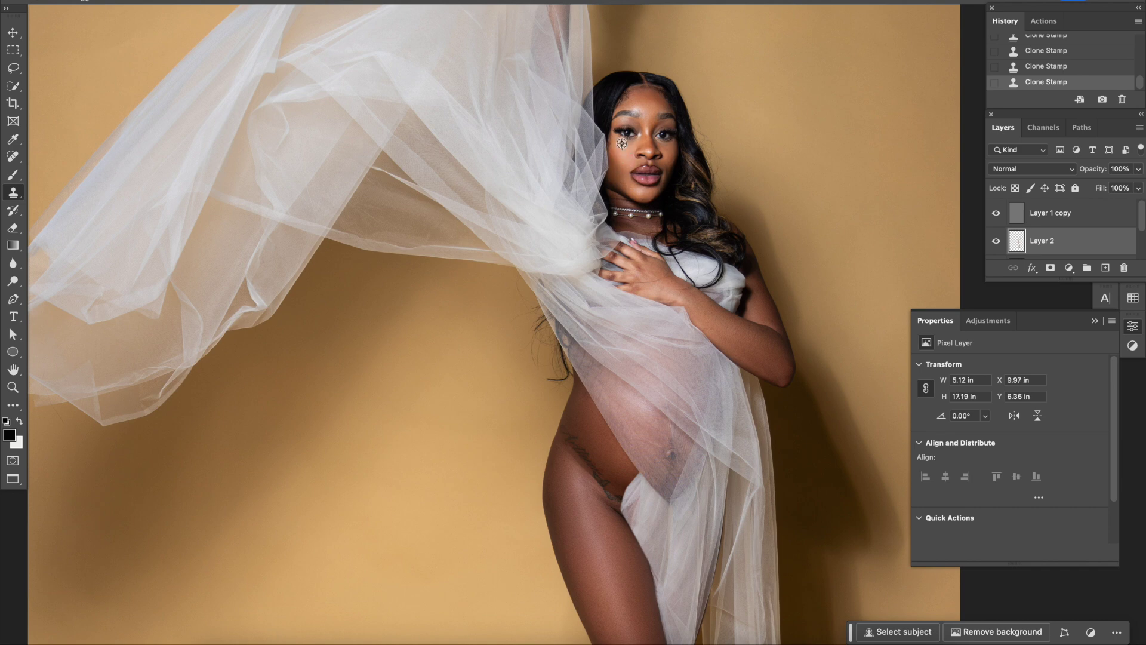